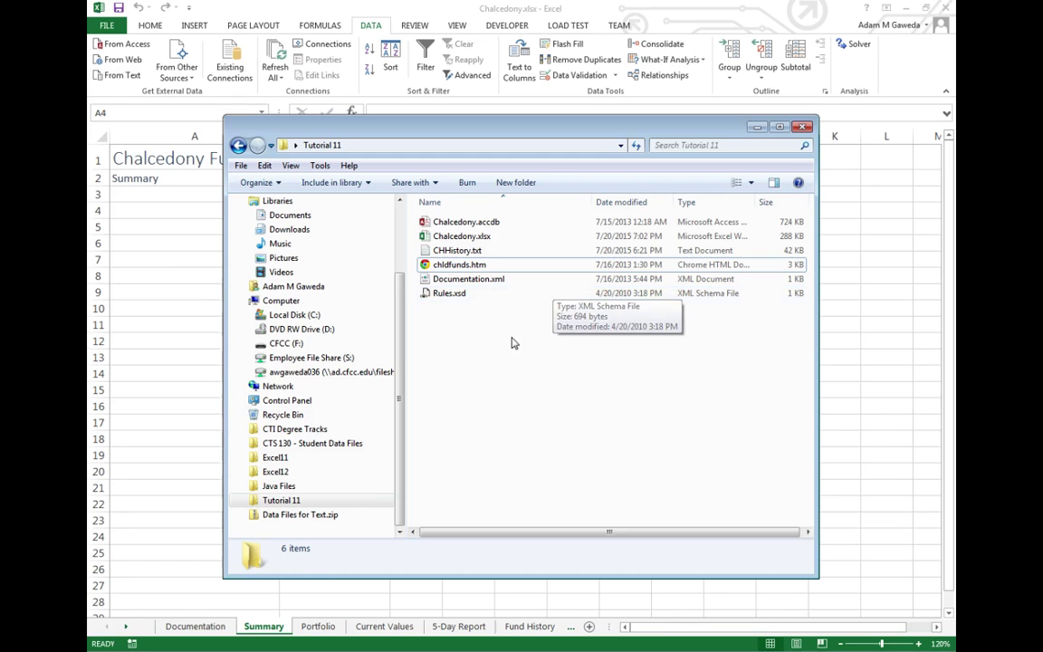
- Start a new web query at cell A4 of the Summary sheet and enlarge its dialog
{"action": "left_click", "coordinate": [444, 266]}
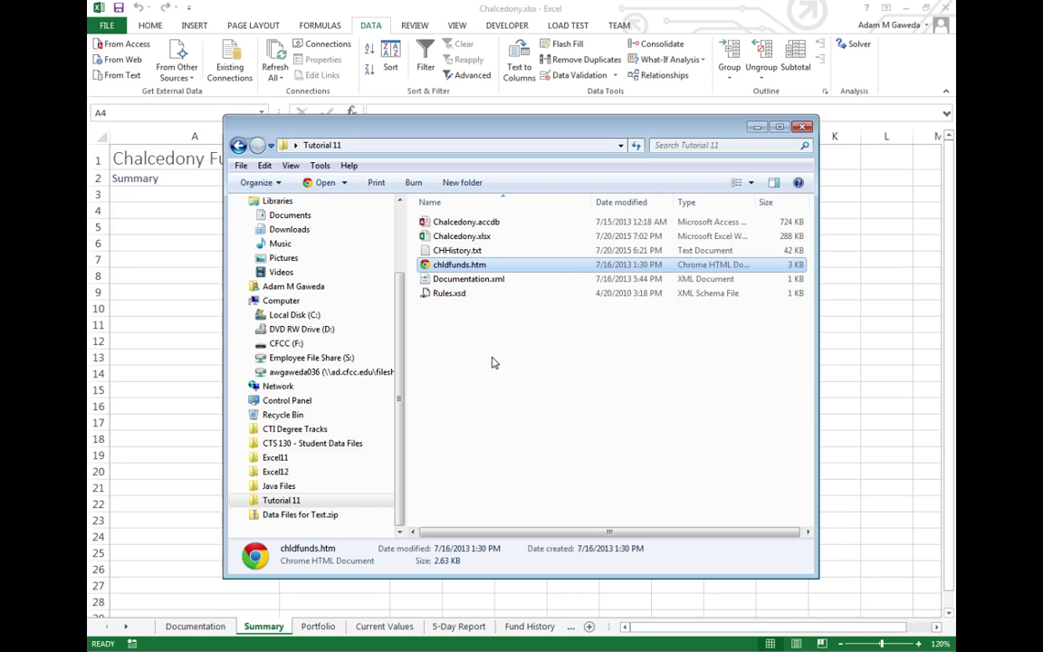
{"action": "left_click_drag", "start_coordinate": [269, 127], "coordinate": [362, 129]}
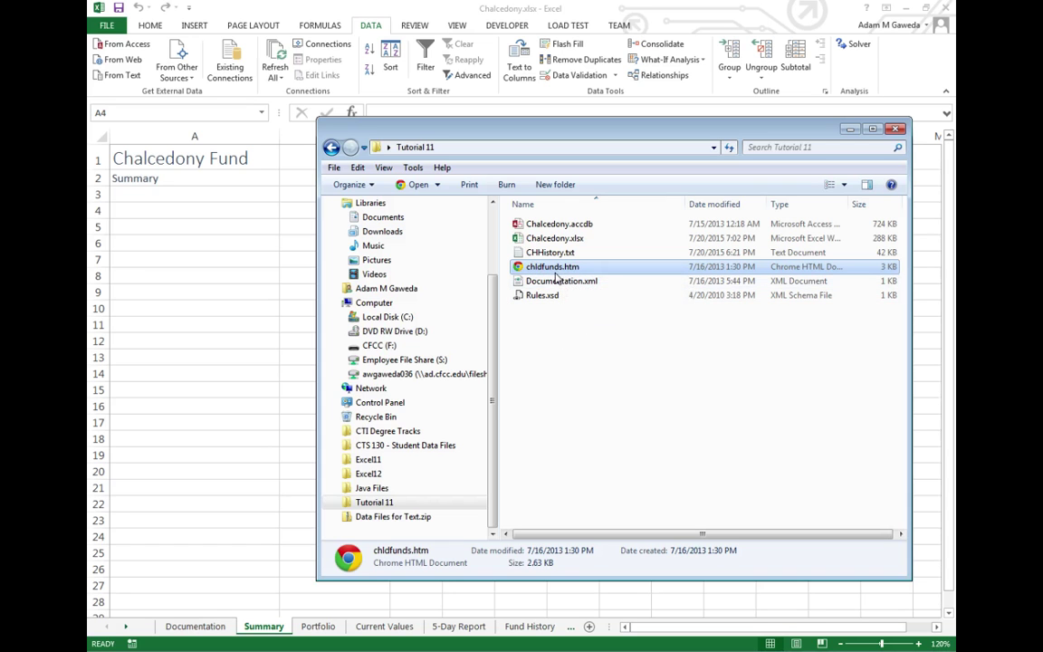
{"action": "left_click", "coordinate": [198, 218]}
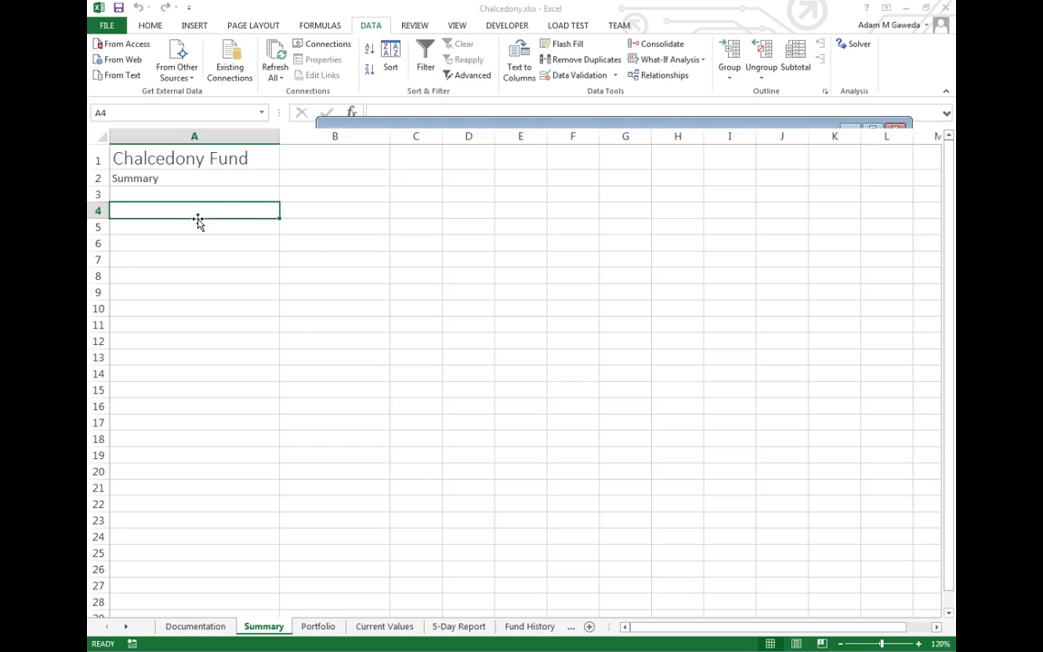
{"action": "left_click", "coordinate": [121, 60]}
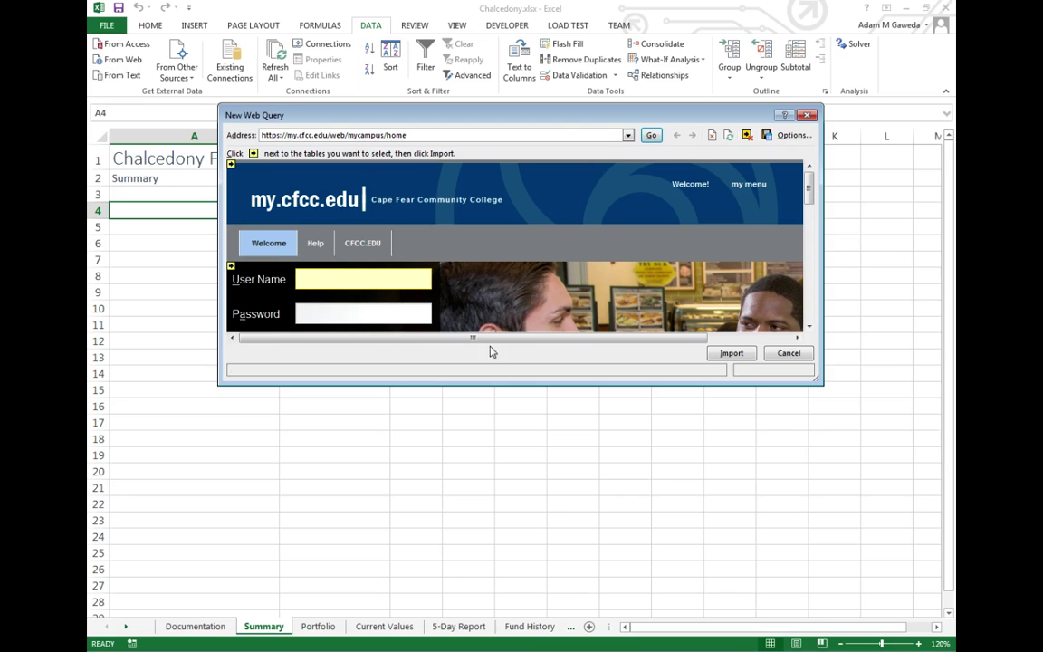
{"action": "left_click_drag", "start_coordinate": [511, 112], "coordinate": [462, 75]}
{"action": "left_click_drag", "start_coordinate": [767, 344], "coordinate": [841, 504]}
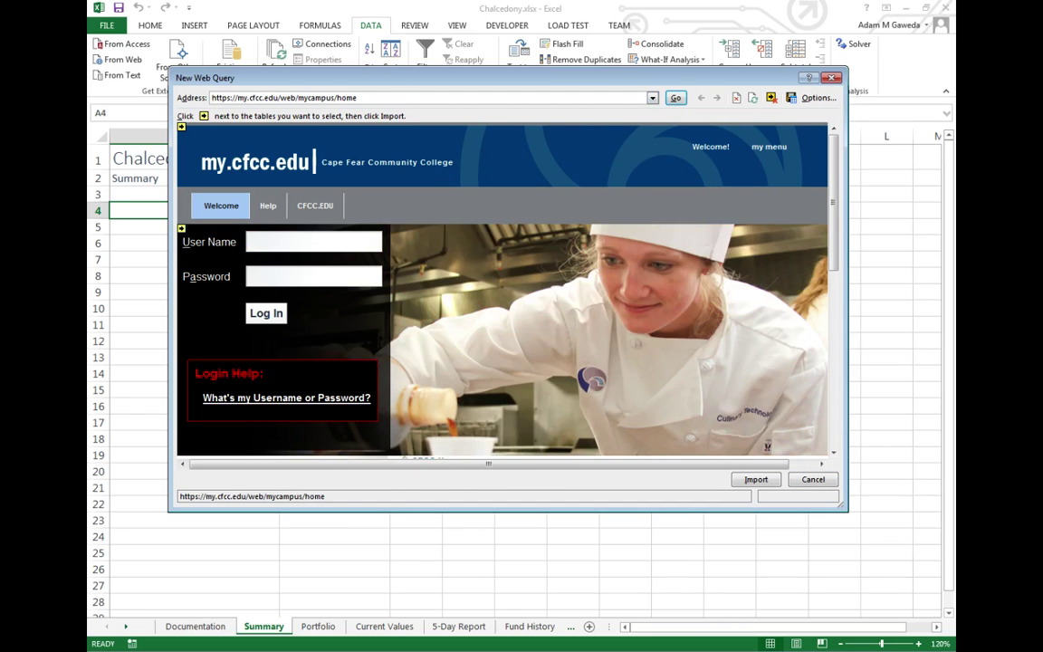
- Switch to the Windows Explorer window and copy the full path of the Tutorial 11 folder
{"action": "key", "text": "alt+Tab"}
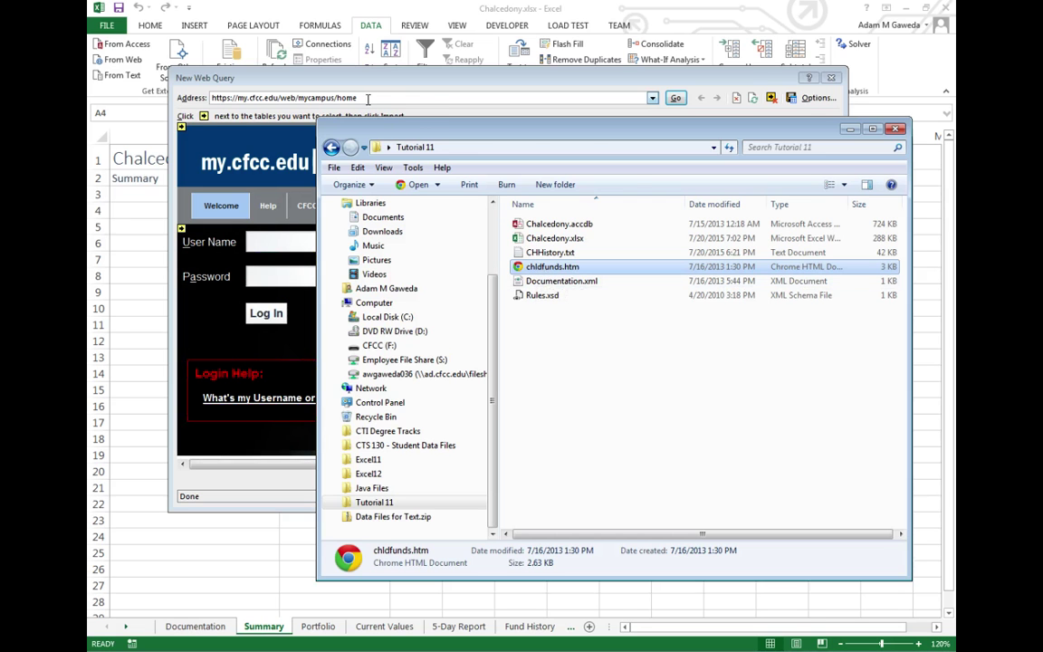
{"action": "left_click_drag", "start_coordinate": [331, 97], "coordinate": [187, 96]}
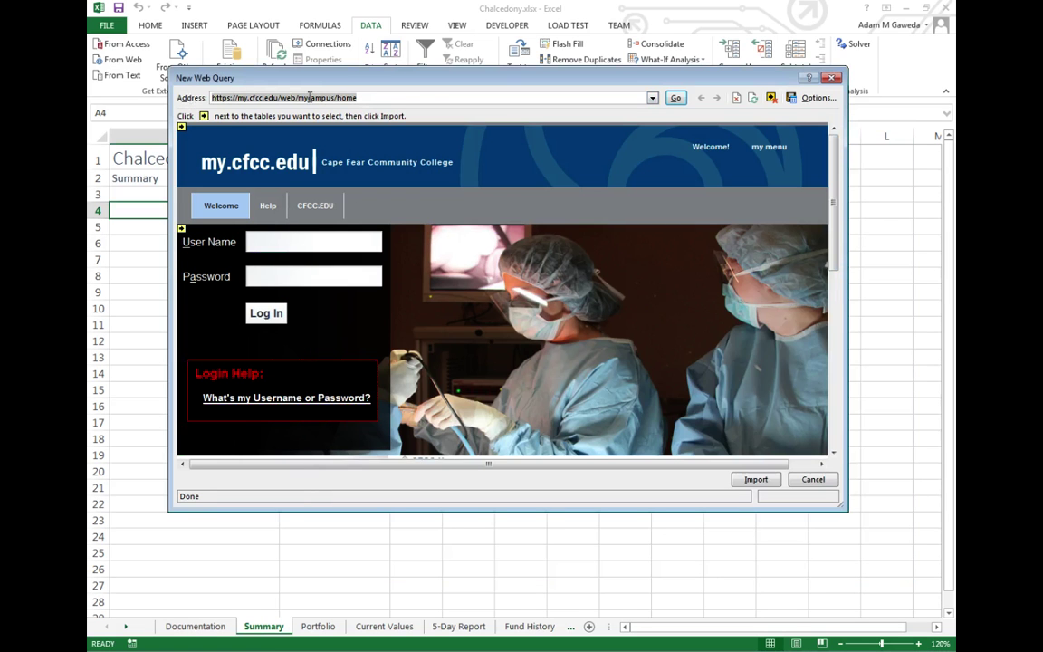
{"action": "key", "text": "alt+Tab"}
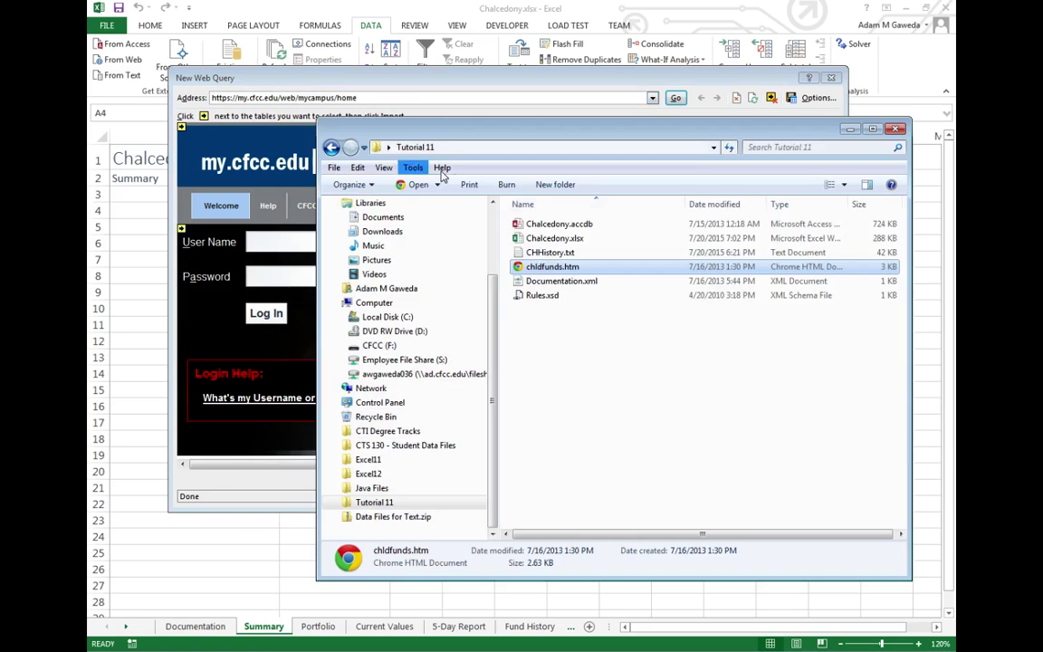
{"action": "left_click", "coordinate": [569, 333]}
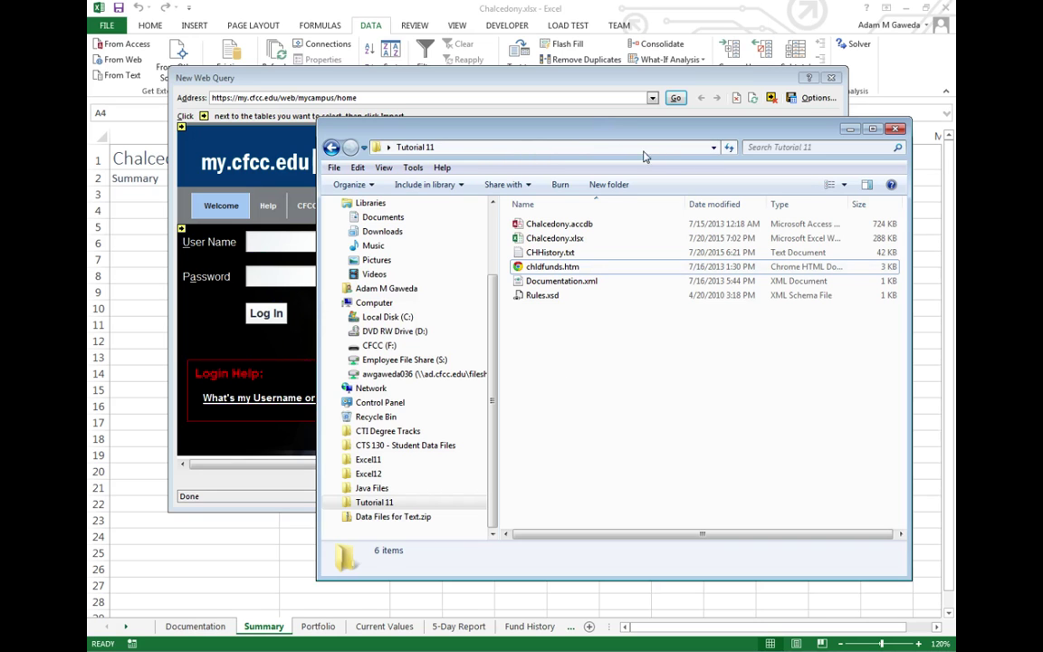
{"action": "left_click", "coordinate": [572, 149]}
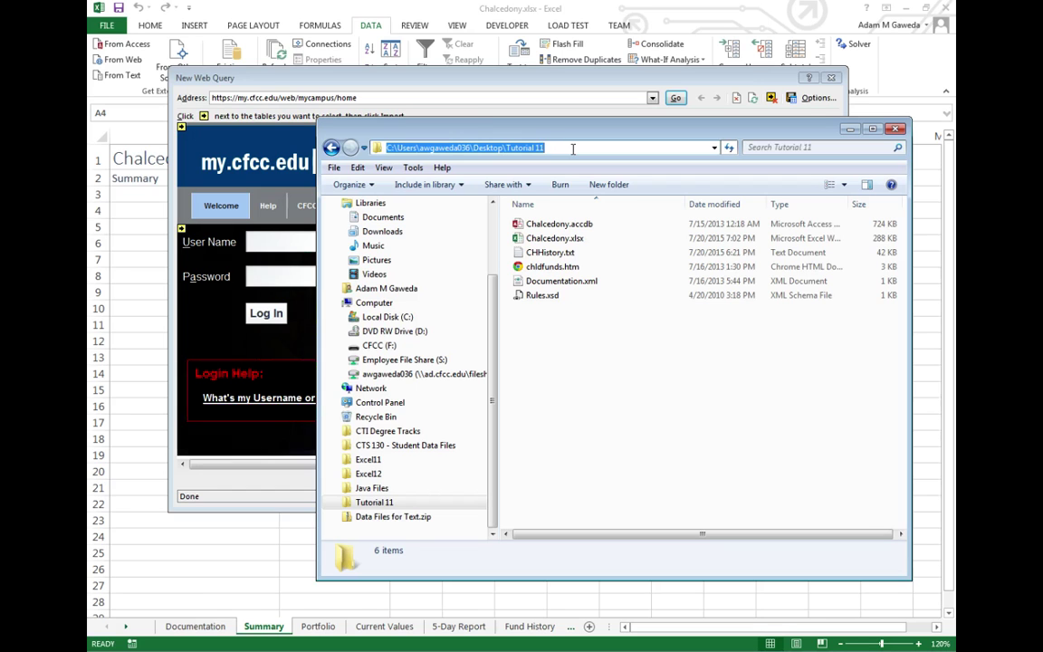
{"action": "left_click", "coordinate": [421, 147]}
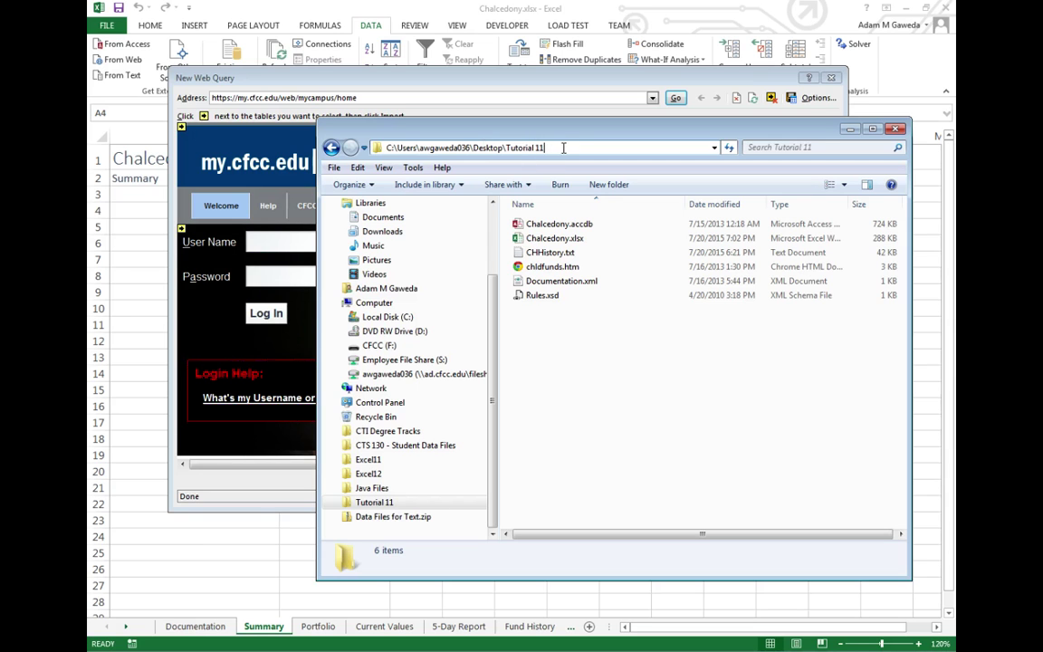
{"action": "left_click_drag", "start_coordinate": [534, 149], "coordinate": [382, 148]}
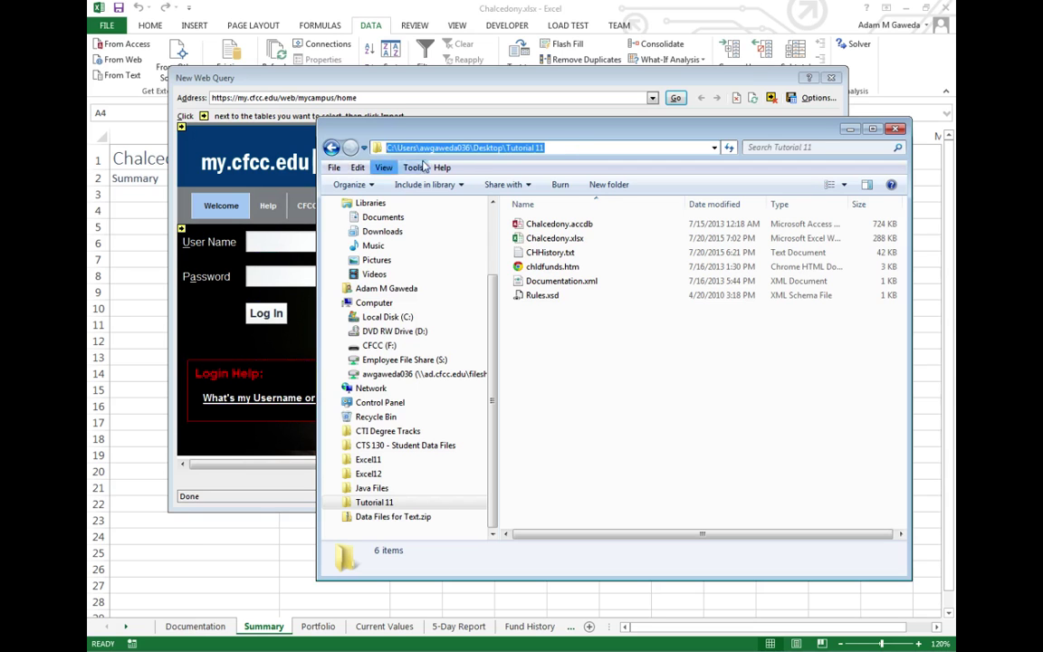
{"action": "right_click", "coordinate": [469, 151]}
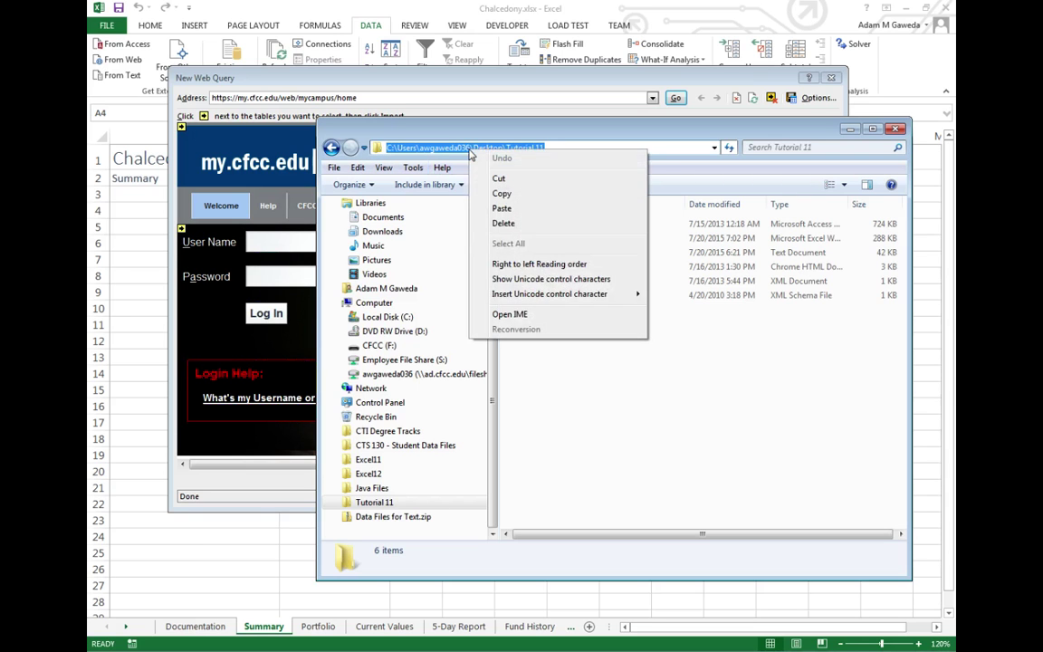
{"action": "left_click", "coordinate": [494, 196]}
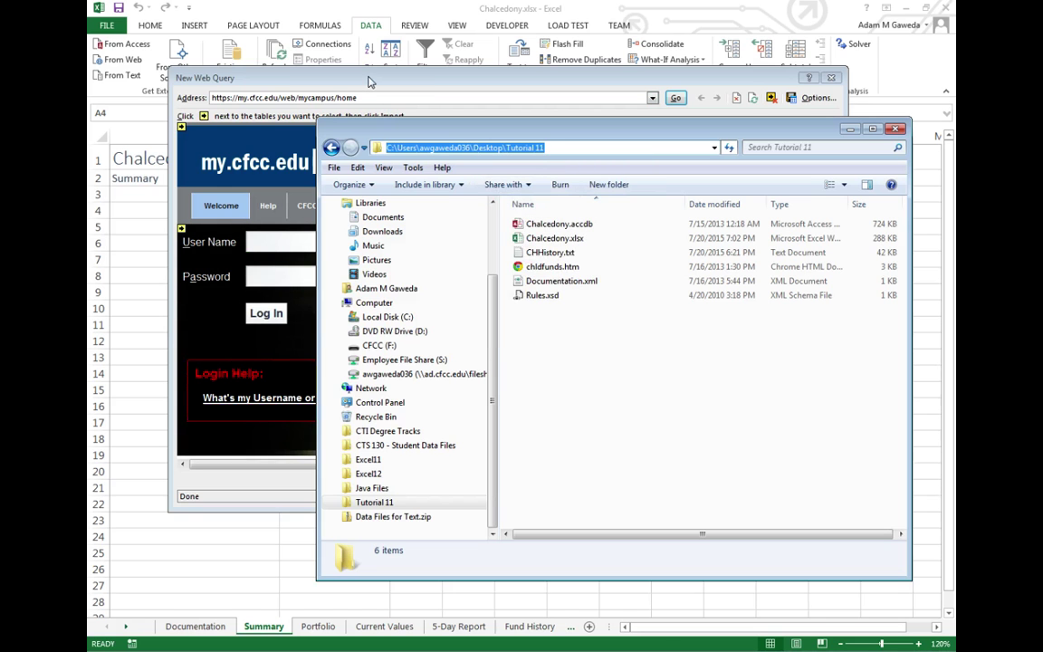
- Replace the web query's address with the copied Tutorial 11 folder path
{"action": "left_click", "coordinate": [335, 97]}
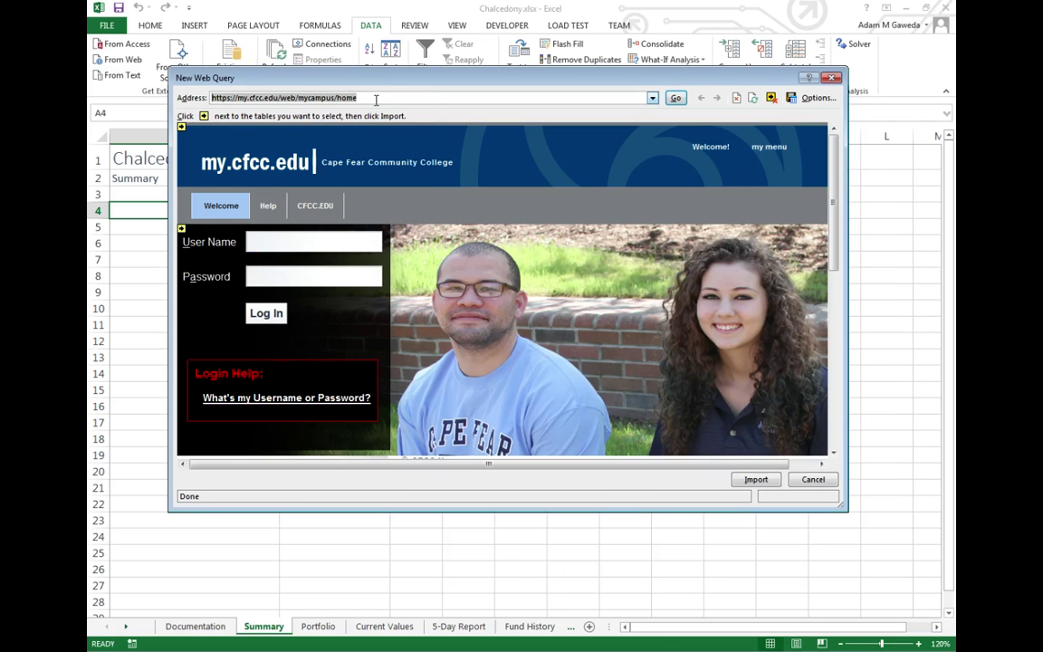
{"action": "right_click", "coordinate": [376, 99]}
{"action": "left_click", "coordinate": [400, 140]}
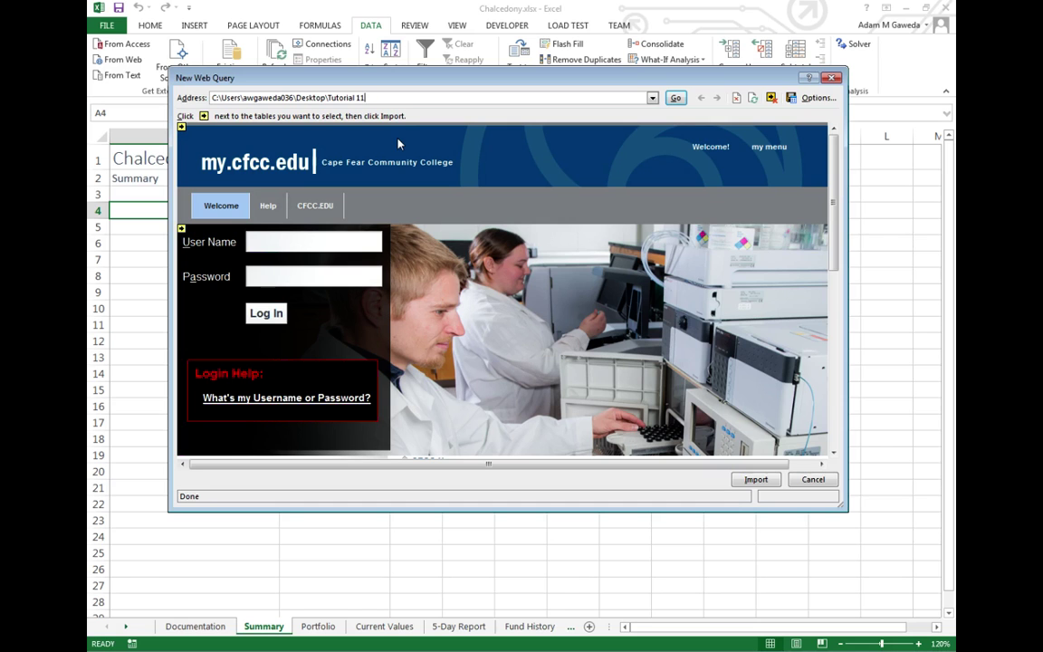
- Append \chldfunds.htm to the folder path in the web query address and load the page
{"action": "key", "text": "alt+Tab"}
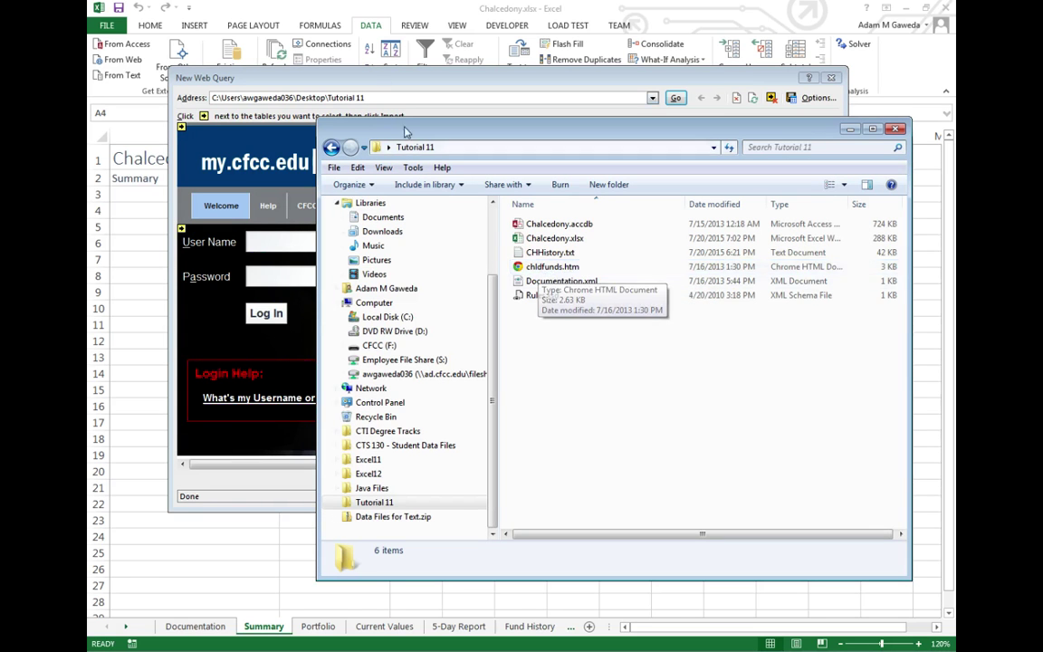
{"action": "left_click", "coordinate": [381, 96]}
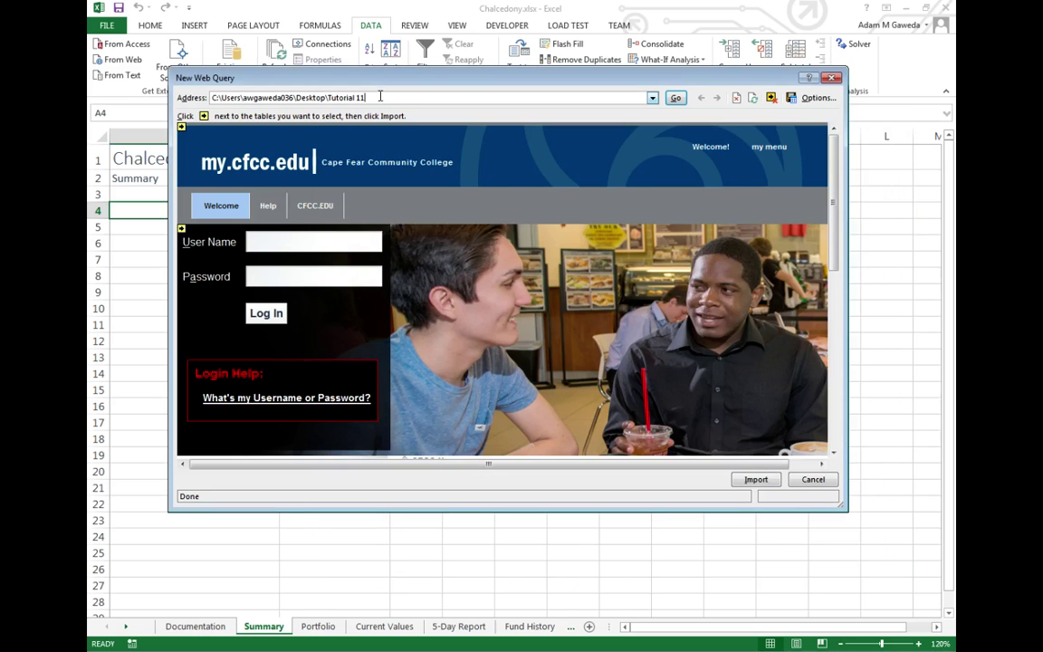
{"action": "type", "text": "\\chldfunds"}
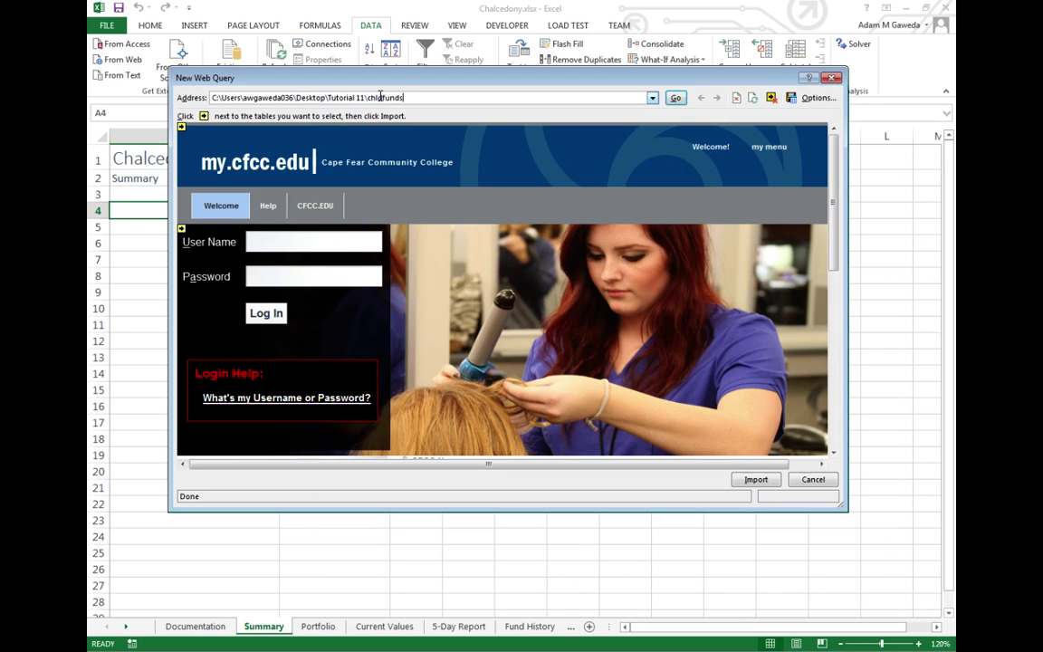
{"action": "type", "text": "childfunds.htm"}
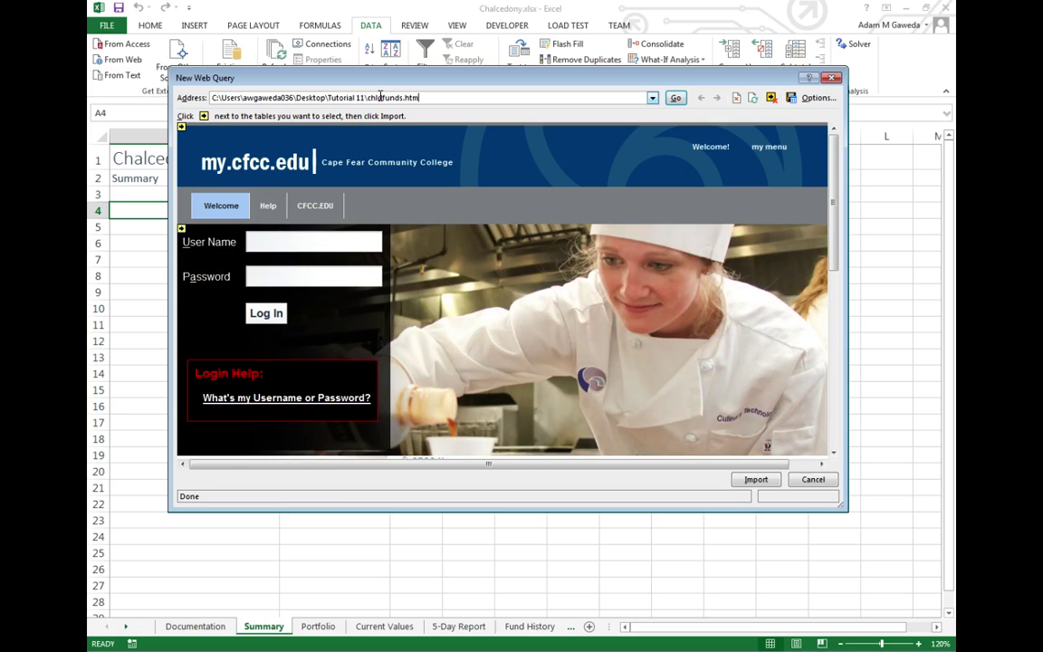
{"action": "key", "text": "alt+Tab"}
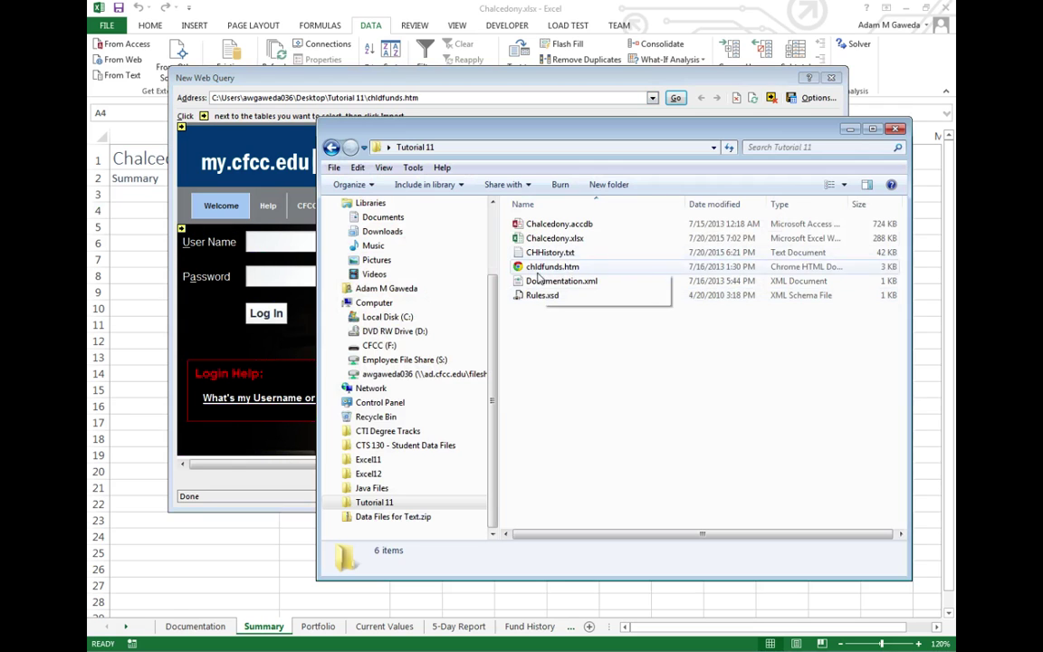
{"action": "left_click", "coordinate": [447, 99]}
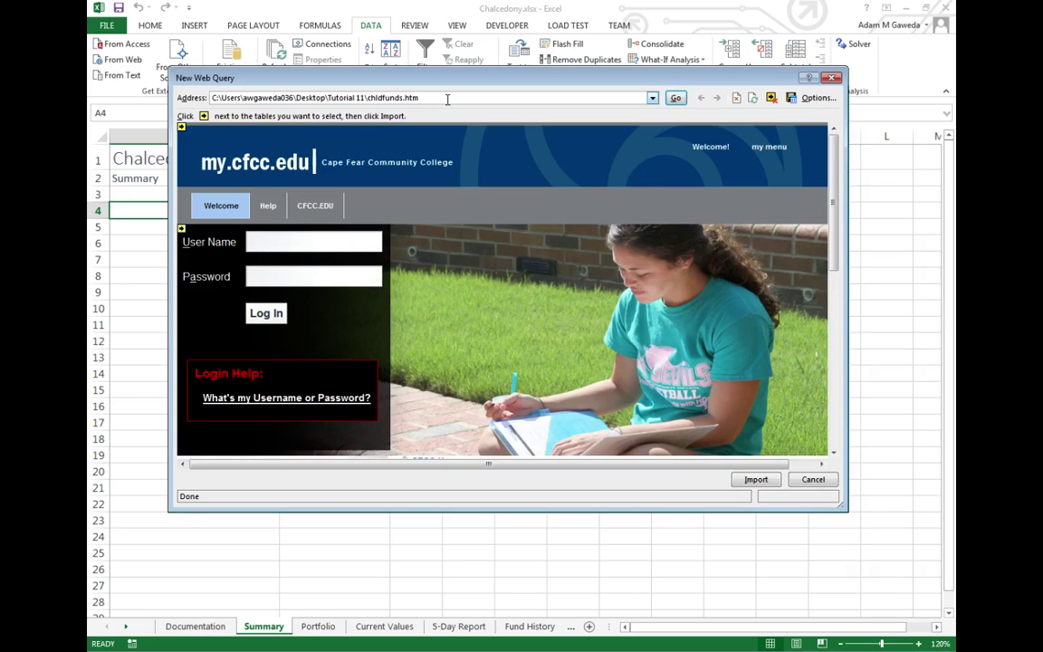
{"action": "key", "text": "Return"}
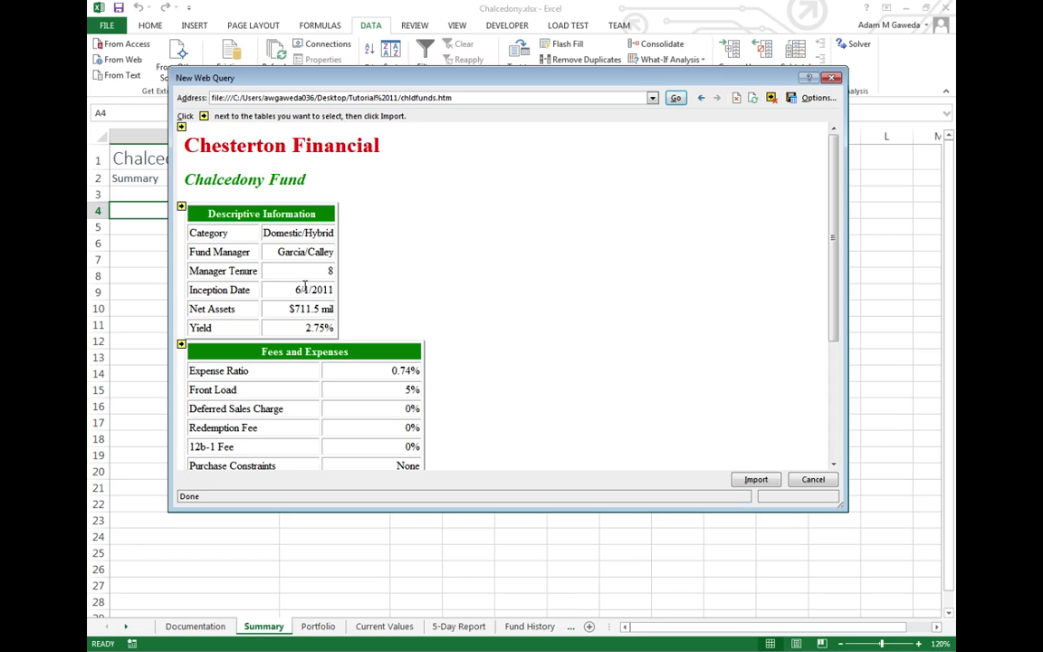
- Open chldfunds.htm in Notepad++, examine the HTML table markup through the end of the file, and close the editor
{"action": "key", "text": "alt+Tab"}
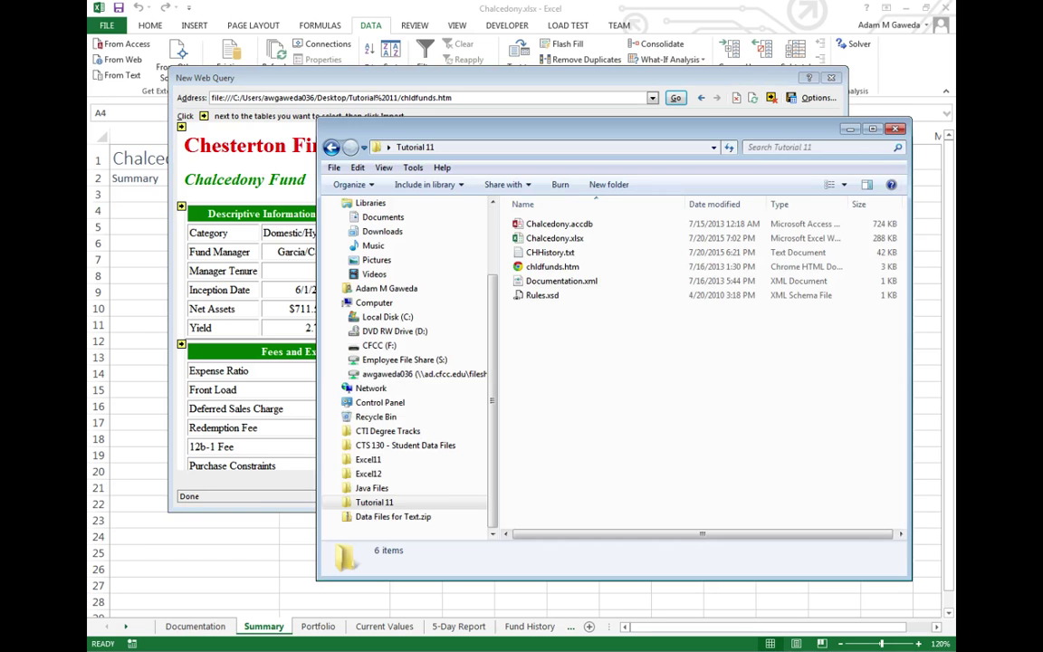
{"action": "right_click", "coordinate": [555, 267]}
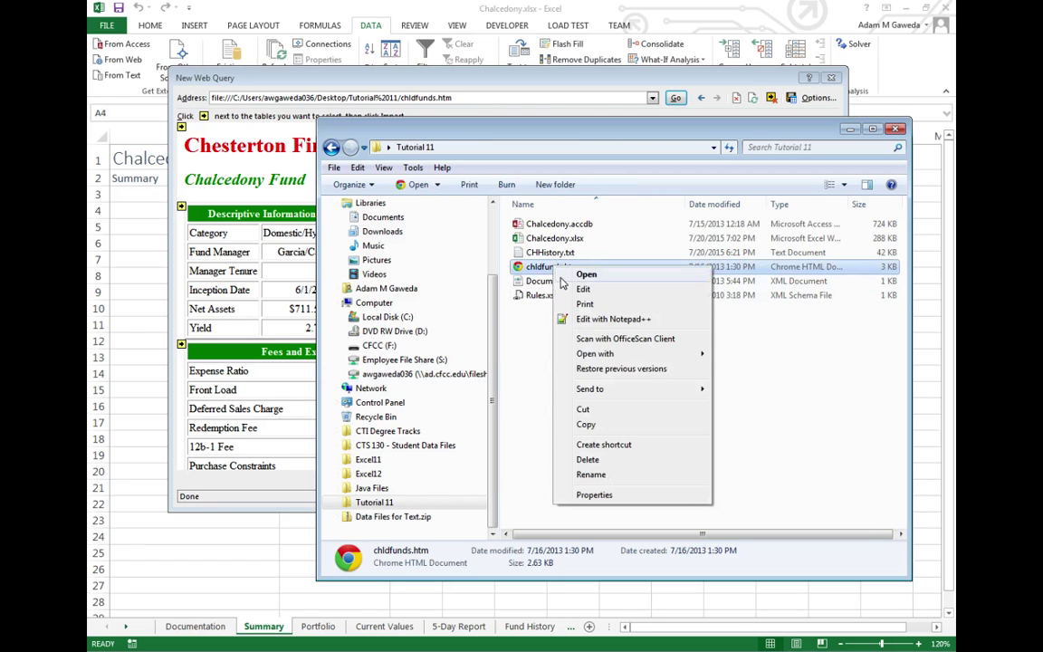
{"action": "left_click", "coordinate": [608, 319]}
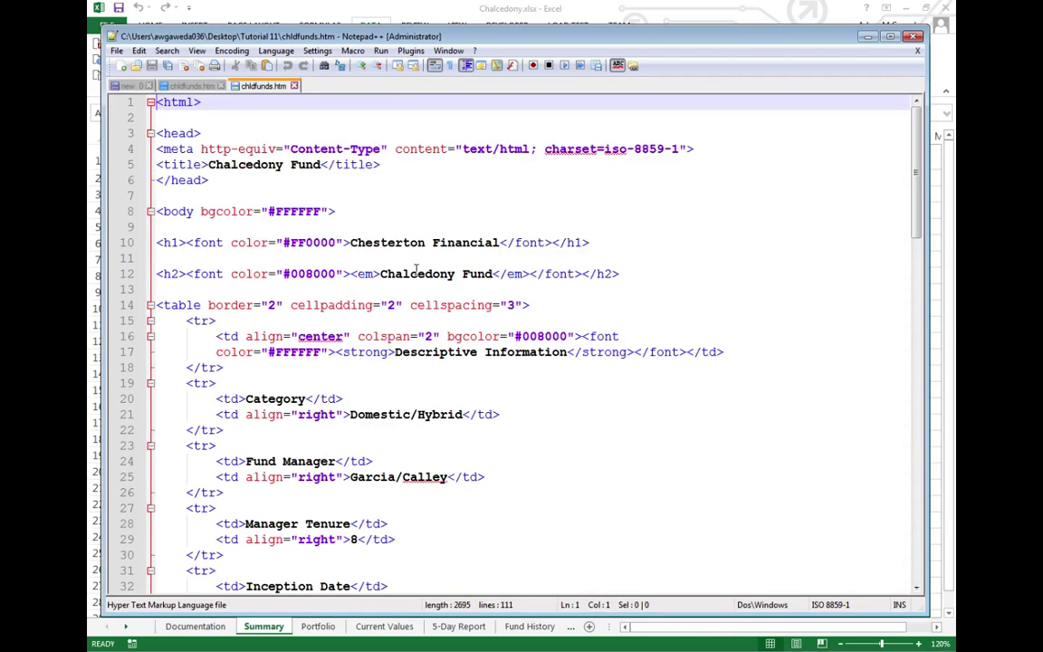
{"action": "left_click", "coordinate": [116, 305]}
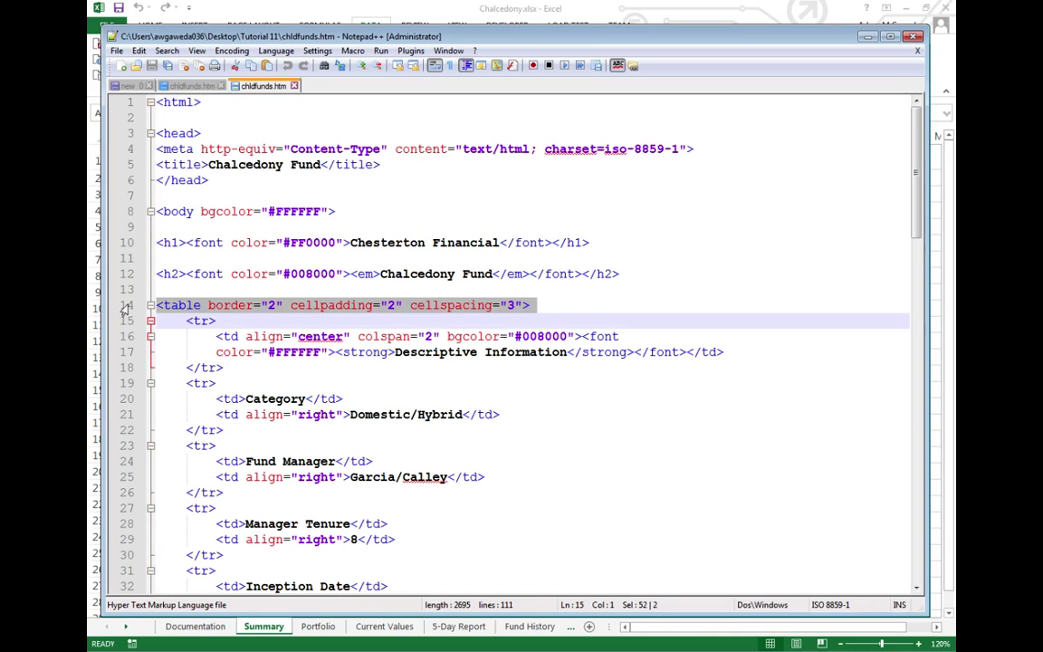
{"action": "double_click", "coordinate": [181, 305]}
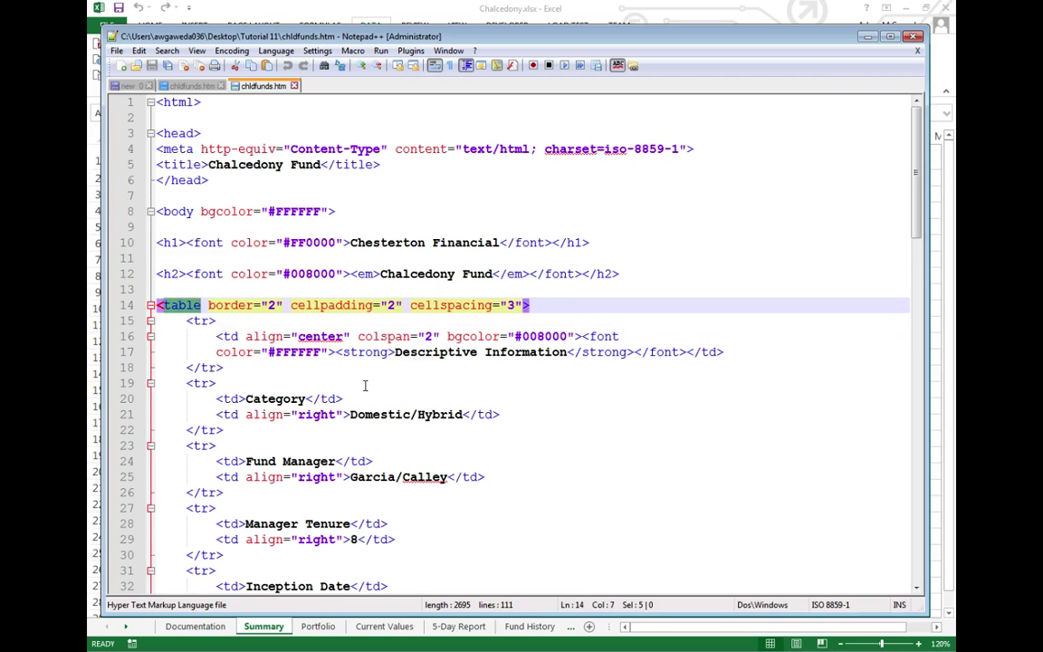
{"action": "left_click_drag", "start_coordinate": [253, 398], "coordinate": [282, 399]}
{"action": "left_click_drag", "start_coordinate": [241, 36], "coordinate": [320, 51]}
{"action": "scroll", "coordinate": [380, 305], "scroll_direction": "down", "scroll_amount": 6}
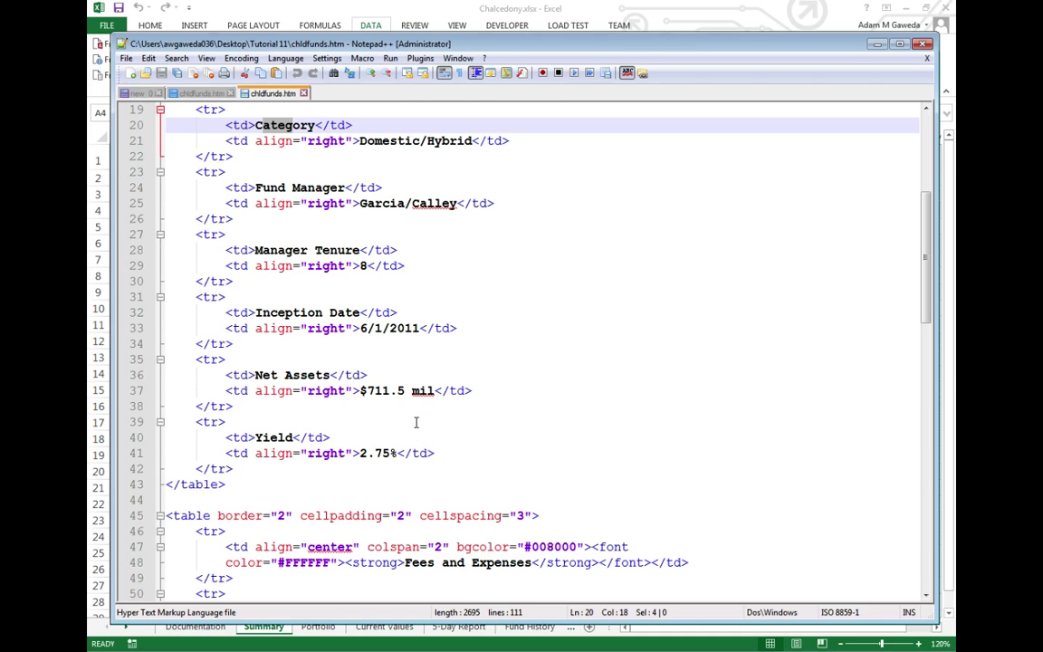
{"action": "scroll", "coordinate": [417, 419], "scroll_direction": "down", "scroll_amount": 15}
{"action": "scroll", "coordinate": [415, 419], "scroll_direction": "down", "scroll_amount": 6}
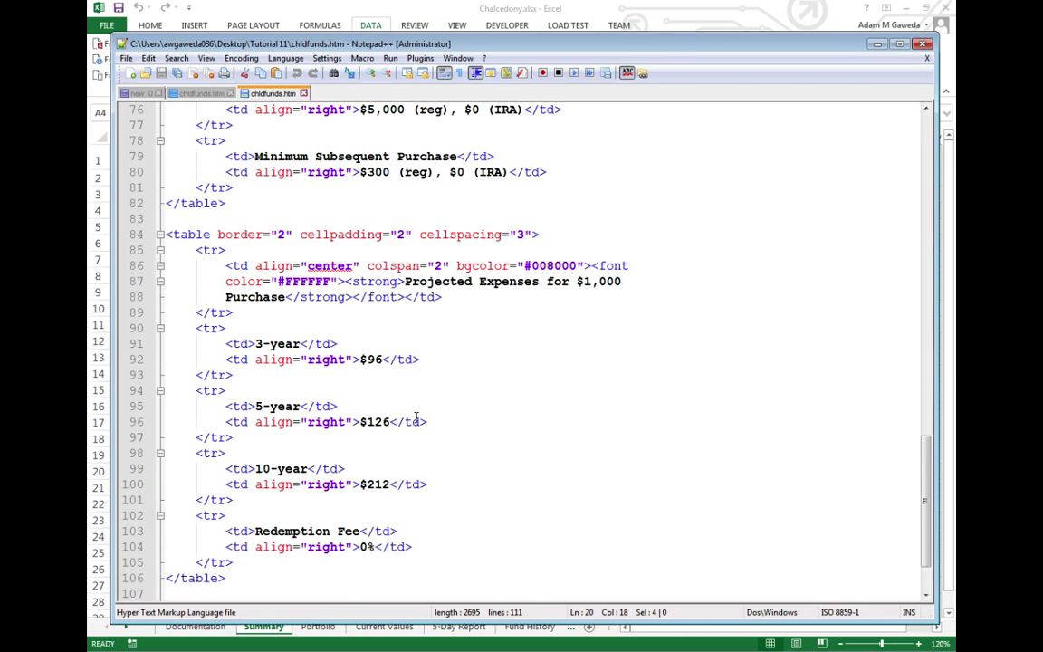
{"action": "left_click", "coordinate": [923, 43]}
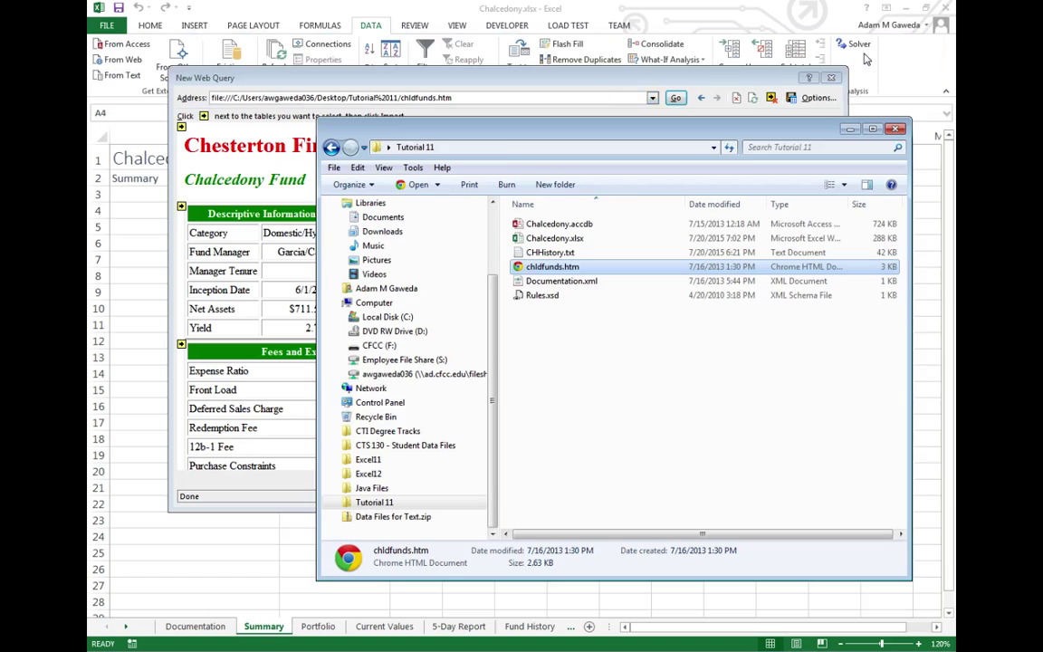
- Select the Descriptive Information, Fees and Expenses, and Projected Expenses tables and import them at cell A4 of the existing worksheet
{"action": "left_click", "coordinate": [280, 80]}
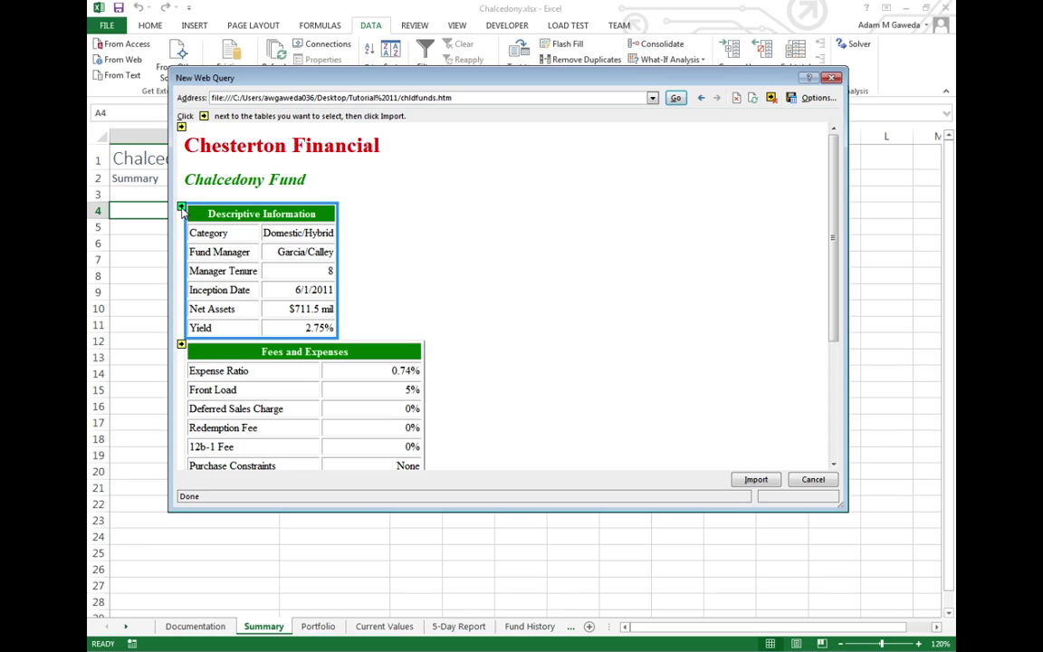
{"action": "left_click", "coordinate": [181, 207]}
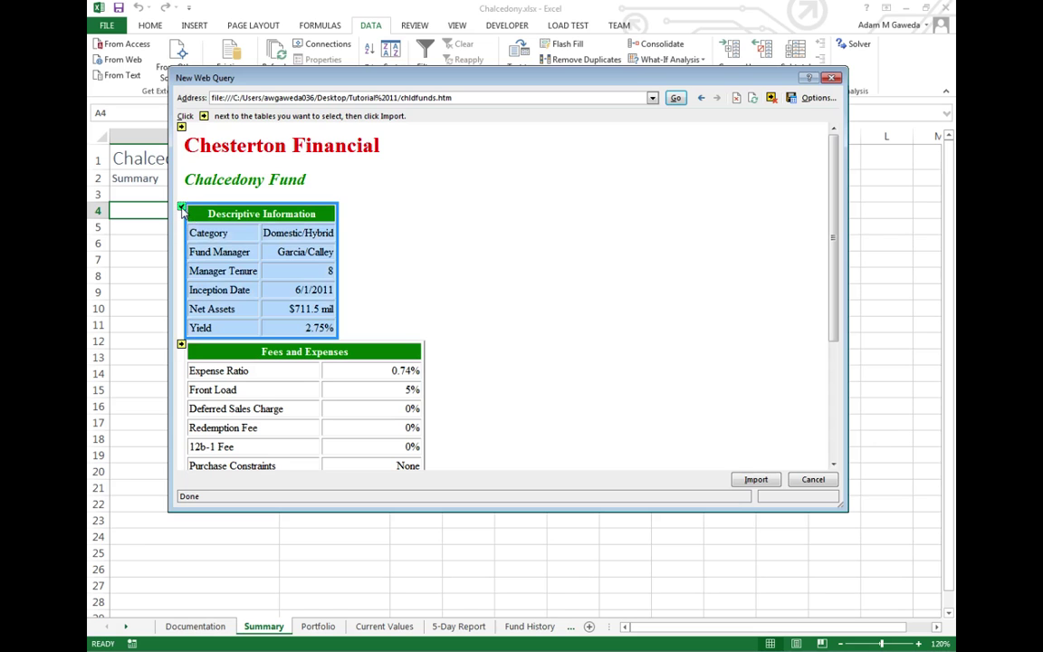
{"action": "left_click", "coordinate": [181, 345]}
{"action": "scroll", "coordinate": [181, 344], "scroll_direction": "down", "scroll_amount": 4}
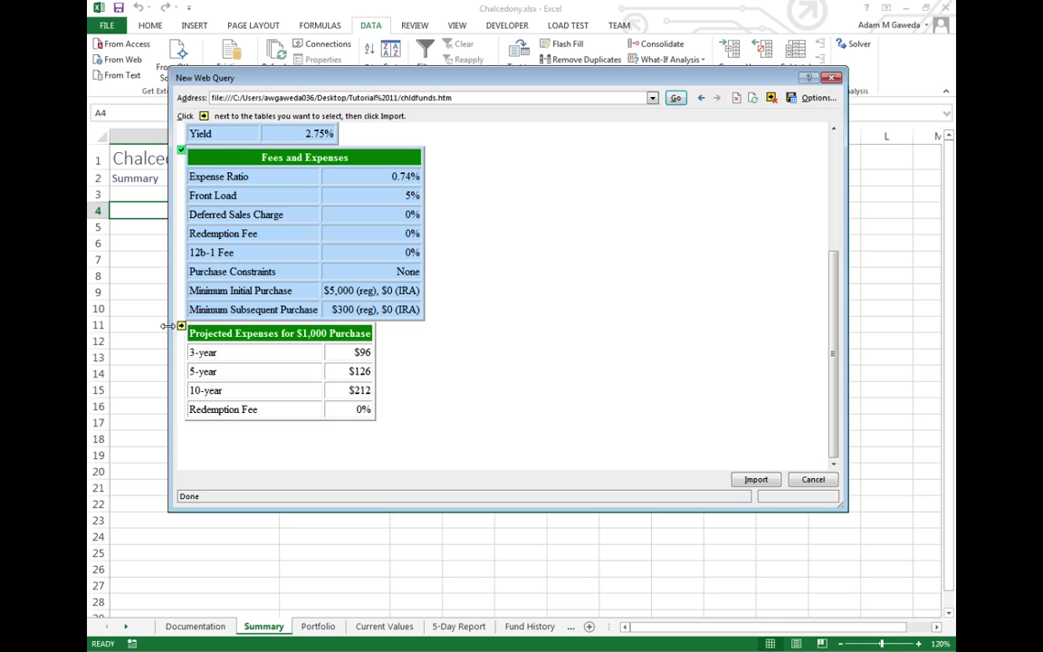
{"action": "left_click", "coordinate": [181, 327]}
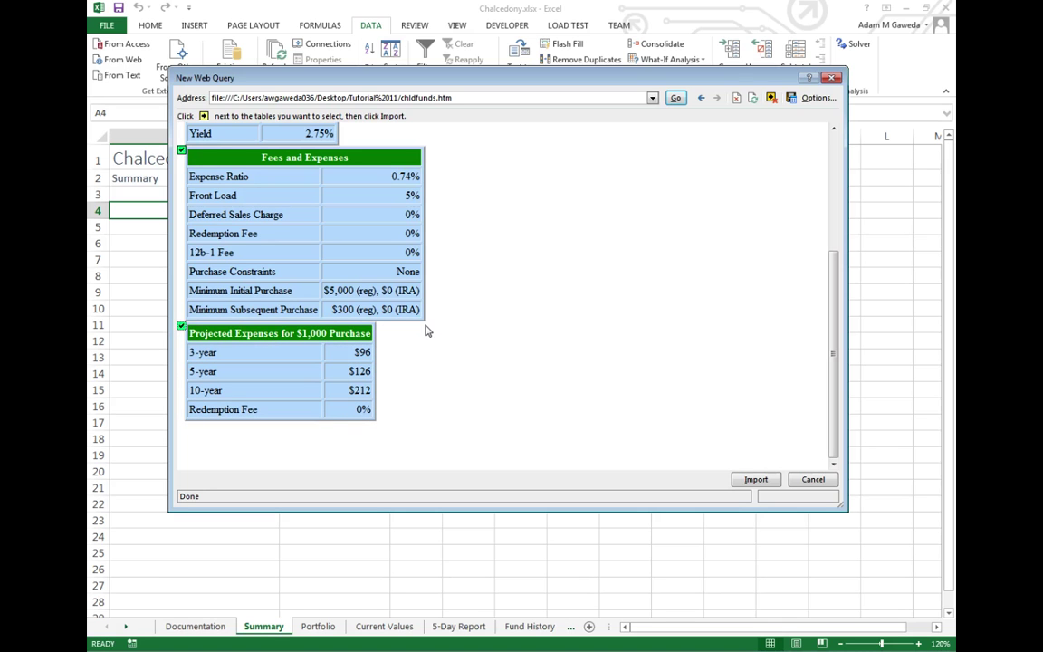
{"action": "left_click", "coordinate": [750, 481]}
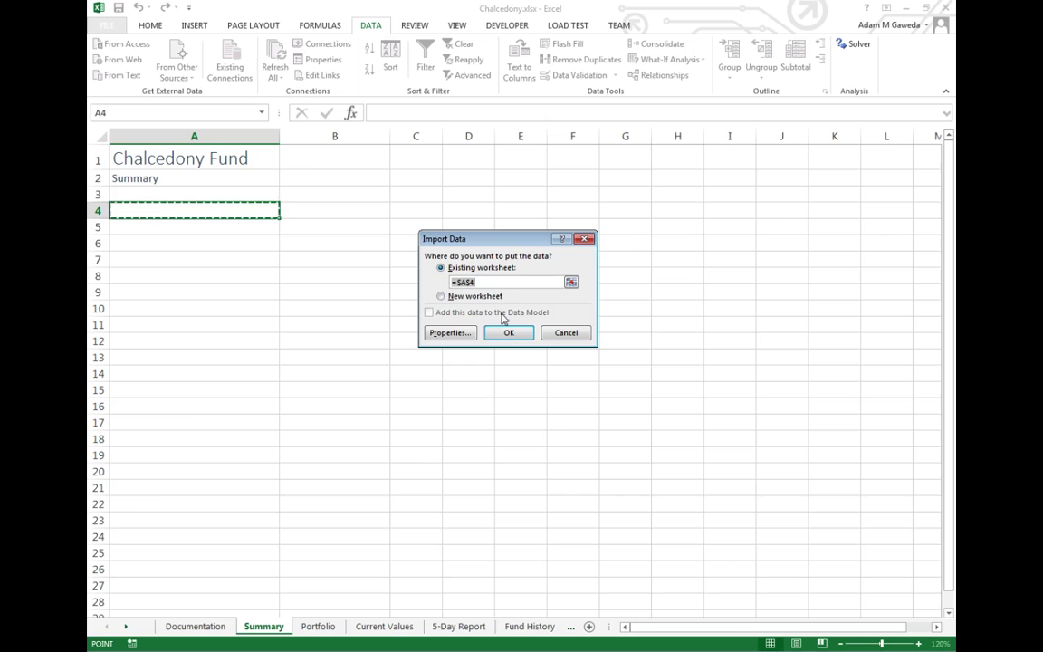
{"action": "left_click", "coordinate": [509, 333]}
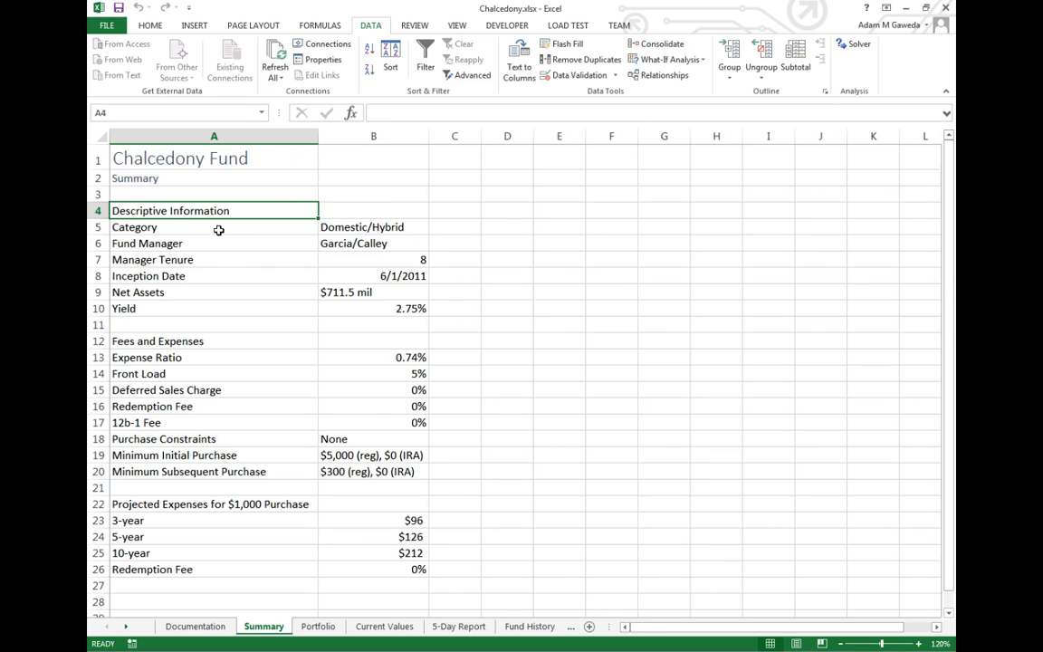
- Review the three imported tables in ranges A4:B10, A12:B20 and A22:B26 of the Summary sheet
{"action": "left_click_drag", "start_coordinate": [121, 209], "coordinate": [365, 305]}
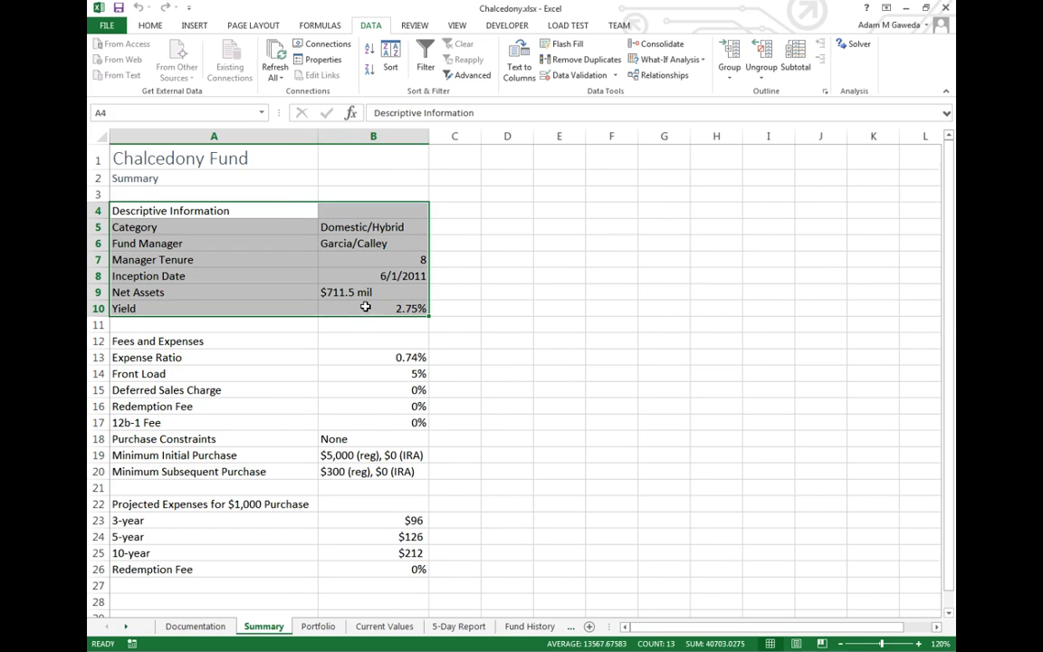
{"action": "left_click_drag", "start_coordinate": [157, 342], "coordinate": [372, 474]}
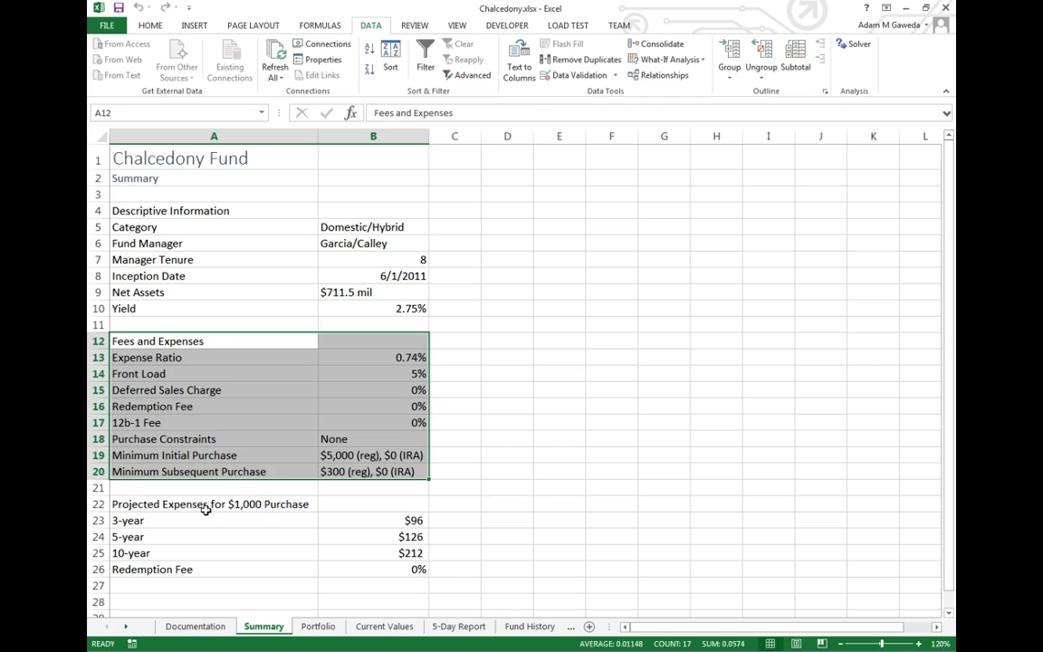
{"action": "left_click_drag", "start_coordinate": [205, 505], "coordinate": [372, 575]}
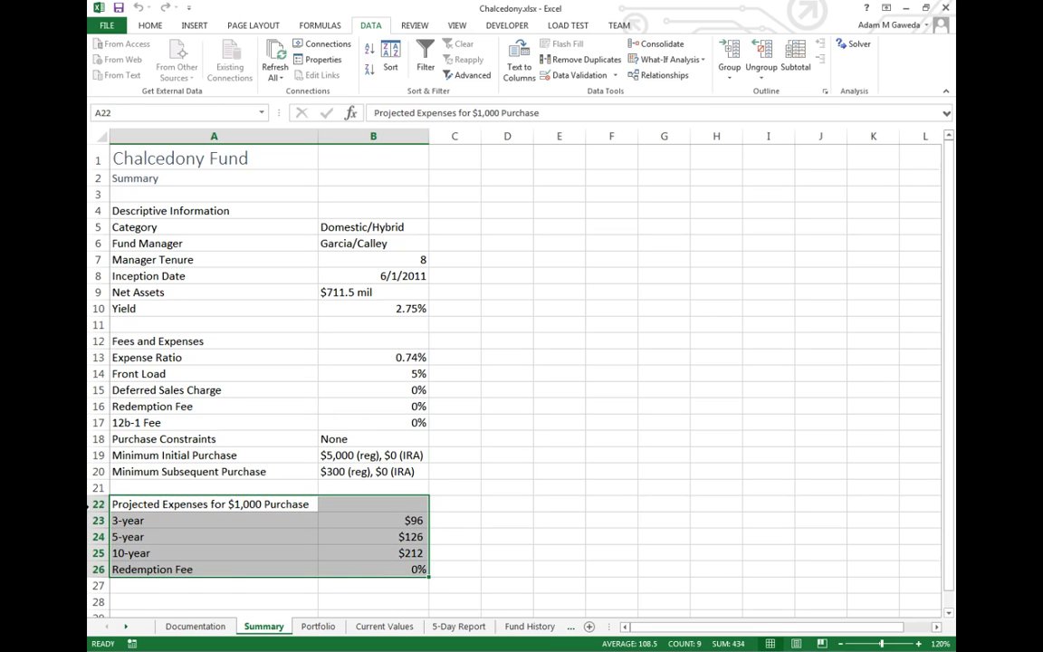